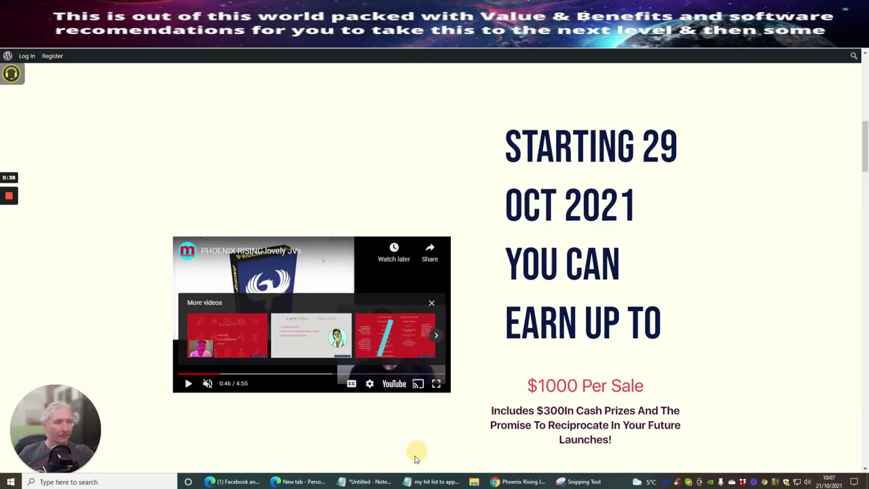
# Shrink the webcam feed and scroll to the Introducing Phoenix Rising banner and launch countdown.
pyautogui.click(419, 453)
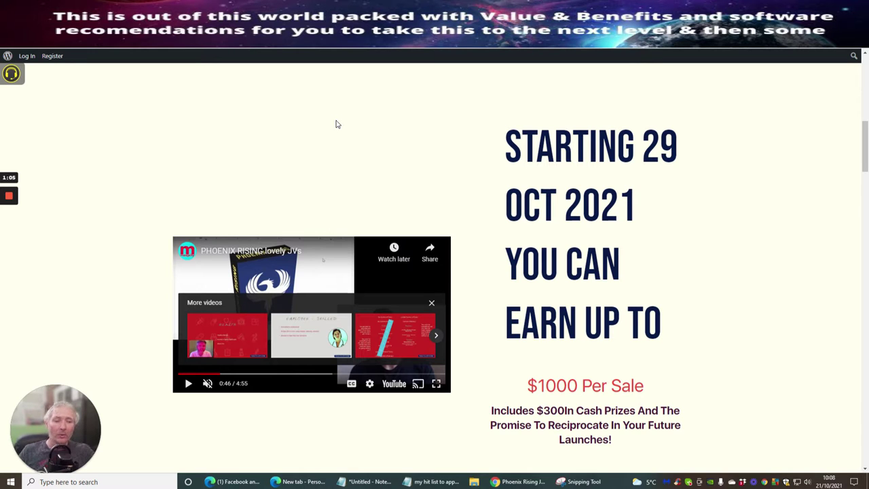
pyautogui.scroll(-3, 384, 95)
pyautogui.scroll(-2, 384, 116)
pyautogui.scroll(-1, 385, 116)
pyautogui.scroll(-1, 385, 117)
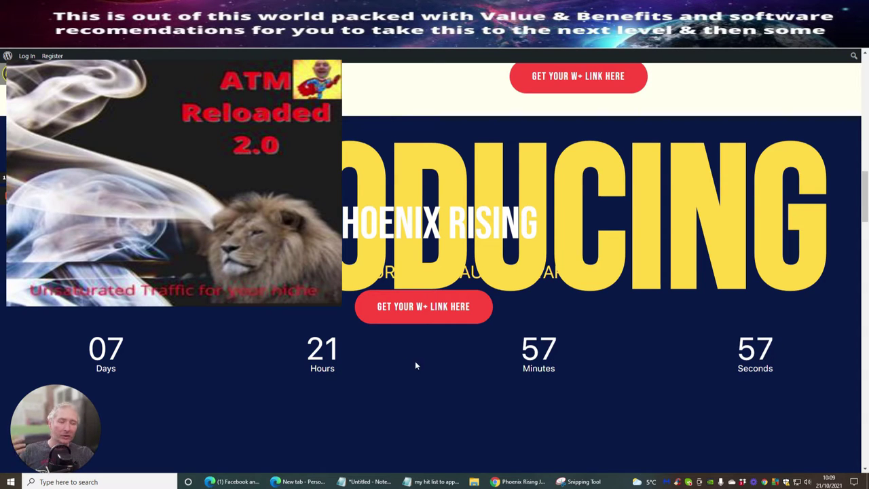
# Scroll to The Funnel section showing the $7.97 Front End and $47 Pro upsell.
pyautogui.scroll(-4, 472, 220)
pyautogui.scroll(-2, 472, 221)
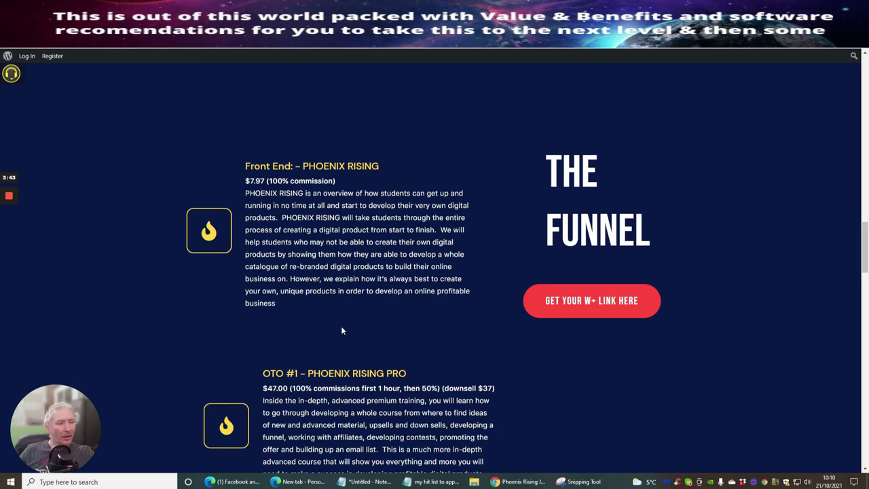
# Scroll until the full OTO #1 Phoenix Rising Pro ($47.00) description and OTO #2 heading show.
pyautogui.scroll(-2, 583, 319)
pyautogui.scroll(-1, 543, 353)
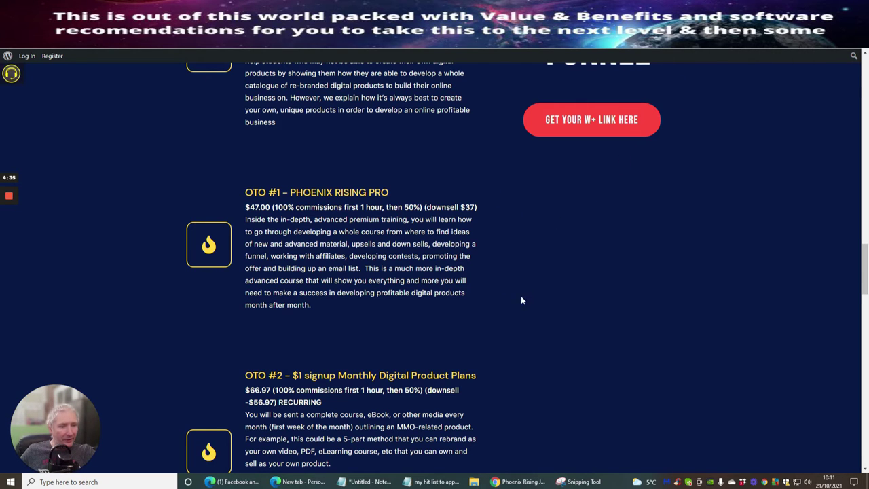
# Scroll slightly to read the full OTO #2 $1-signup Monthly Digital Product Plans description.
pyautogui.scroll(-2, 523, 272)
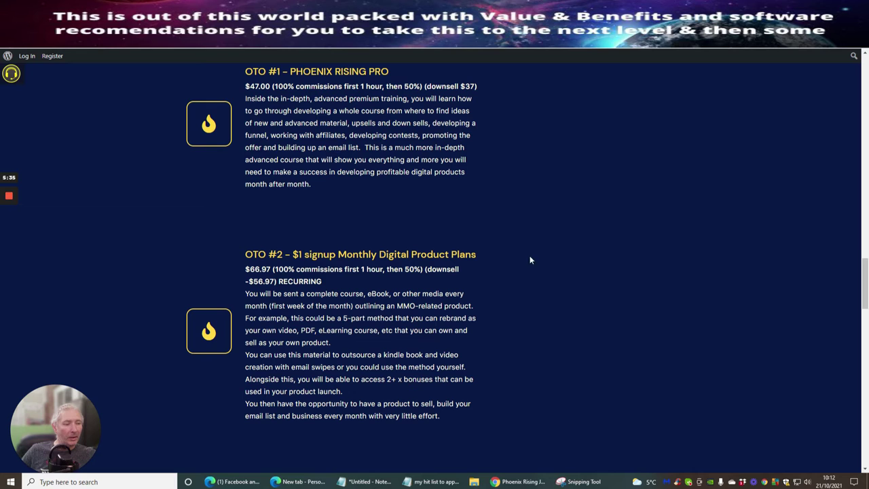
# Scroll to the OTO #3 $97.00 bundle and its list of included products.
pyautogui.scroll(-1, 518, 304)
pyautogui.scroll(-3, 522, 304)
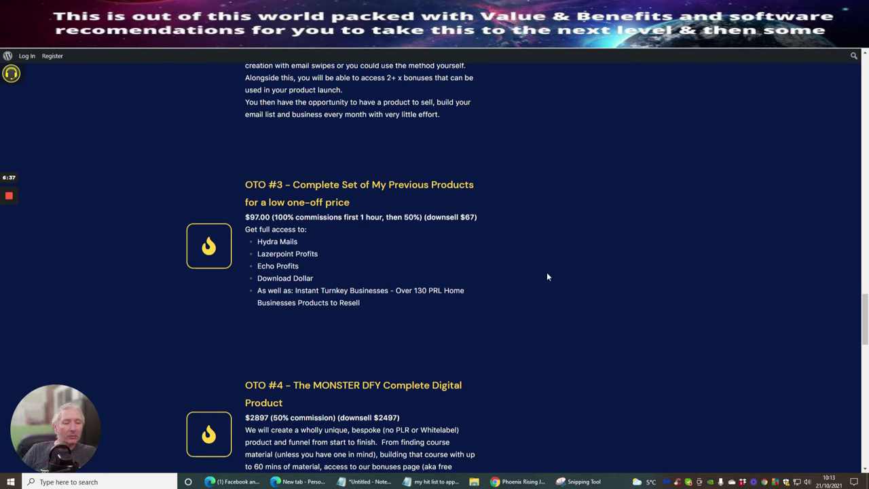
# Scroll through the full OTO #4 $2897 done-for-you offer down to the Contest Prizes cards.
pyautogui.scroll(-1, 673, 255)
pyautogui.scroll(-2, 574, 156)
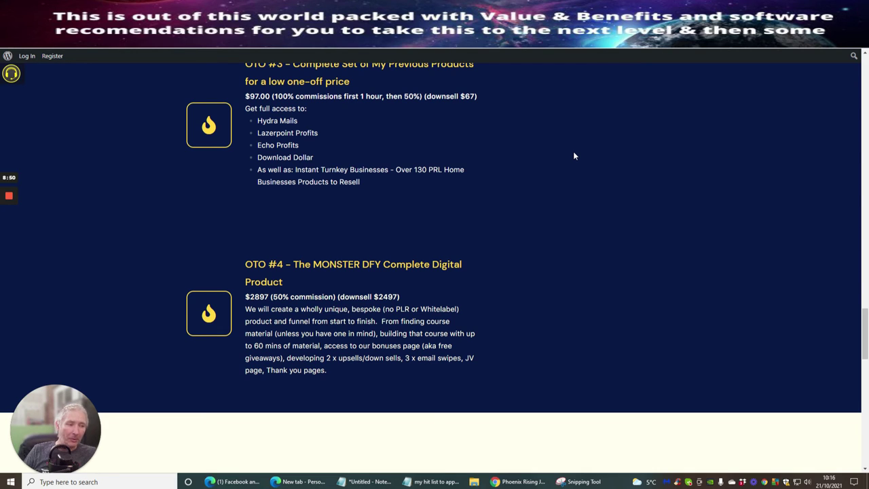
pyautogui.scroll(-1, 573, 210)
pyautogui.scroll(-3, 574, 210)
pyautogui.scroll(-2, 574, 211)
pyautogui.scroll(1, 570, 214)
# Close the YouTube More videos panel covering the embedded Phoenix Rising video.
pyautogui.scroll(5, 569, 216)
pyautogui.scroll(5, 582, 251)
pyautogui.scroll(5, 594, 225)
pyautogui.scroll(3, 594, 222)
pyautogui.scroll(5, 600, 222)
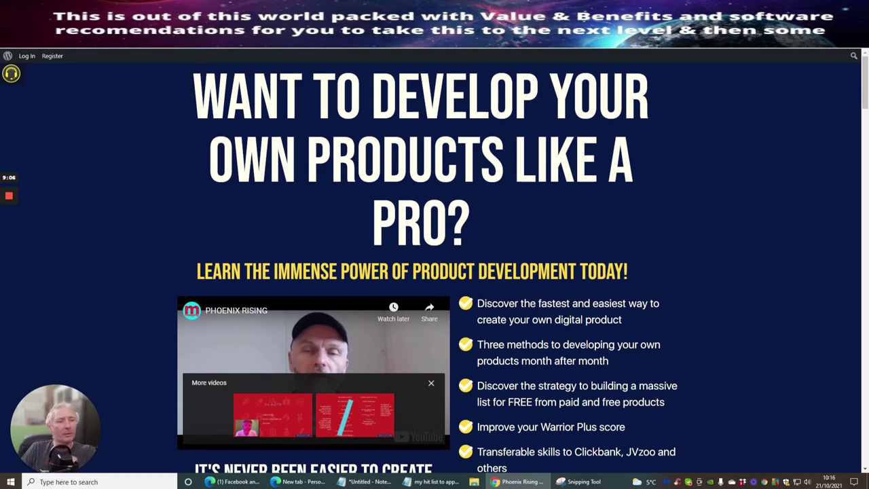
pyautogui.scroll(-2, 60, 139)
pyautogui.scroll(-2, 59, 139)
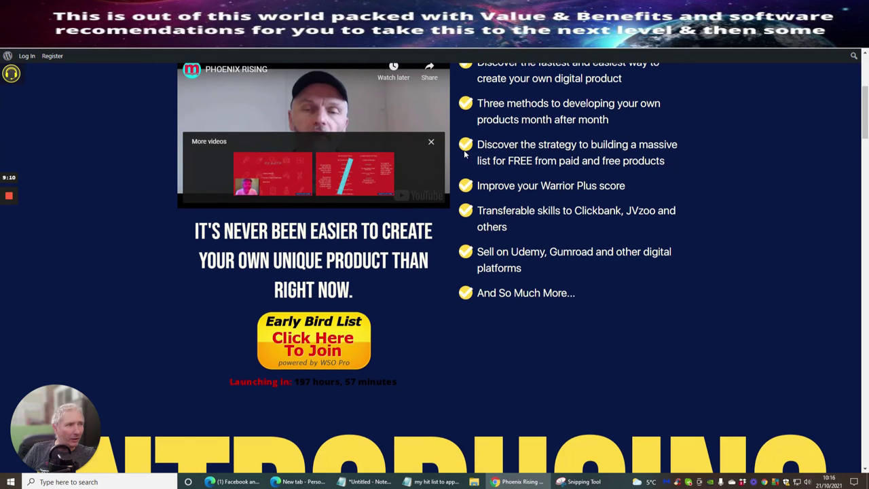
pyautogui.click(431, 144)
pyautogui.scroll(1, 387, 122)
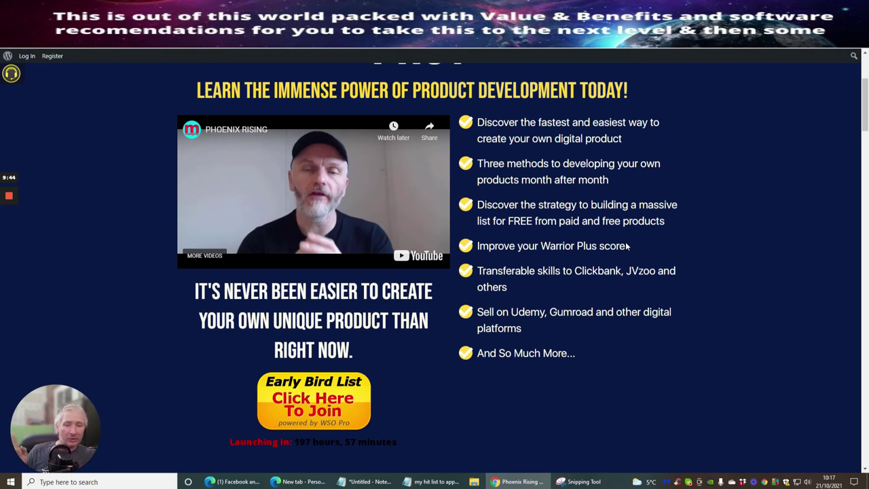
# Scroll past the sneak-peek video to the Sales Funnel Mastery and Pinterest Traffic Pulsewave bonus cards.
pyautogui.scroll(-2, 596, 342)
pyautogui.scroll(-2, 596, 342)
pyautogui.scroll(-1, 596, 342)
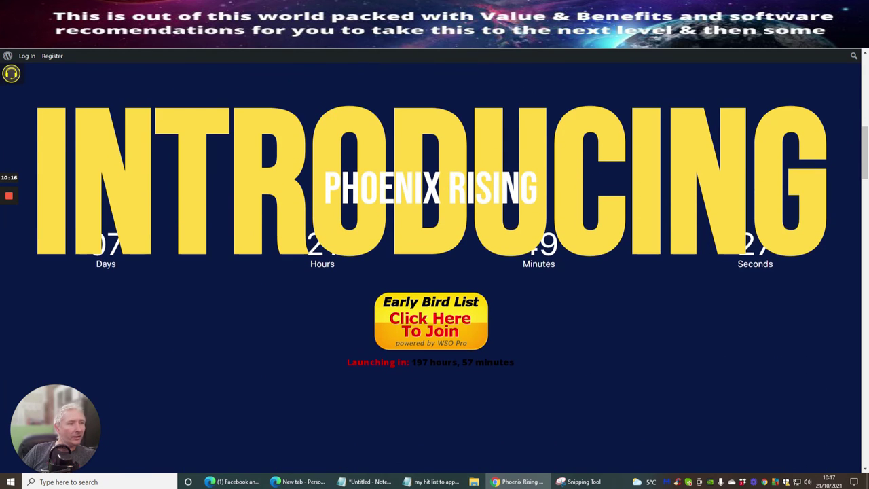
pyautogui.scroll(-1, 595, 332)
pyautogui.scroll(-2, 595, 332)
pyautogui.scroll(-3, 594, 337)
pyautogui.scroll(-2, 594, 337)
pyautogui.scroll(-1, 684, 237)
pyautogui.scroll(-3, 416, 220)
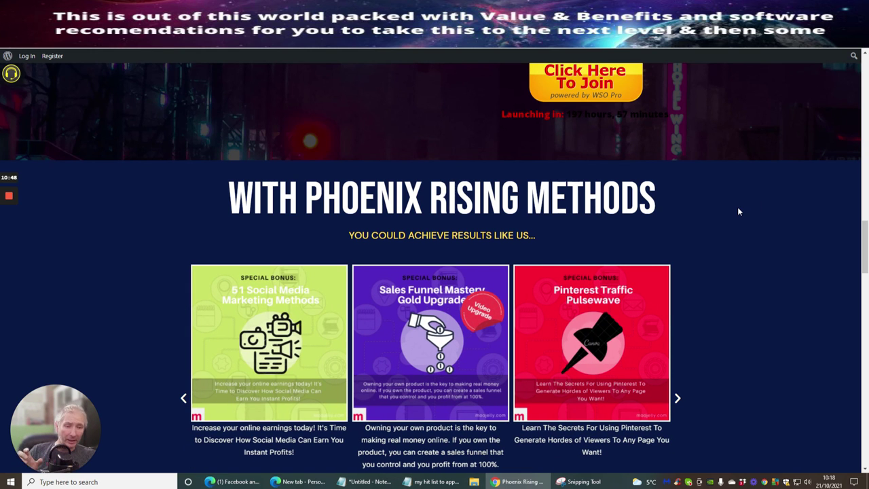
# Scroll down through the rest of the sales page to the money-back guarantee and terms footer.
pyautogui.scroll(-3, 730, 218)
pyautogui.scroll(-1, 730, 219)
pyautogui.scroll(-2, 730, 219)
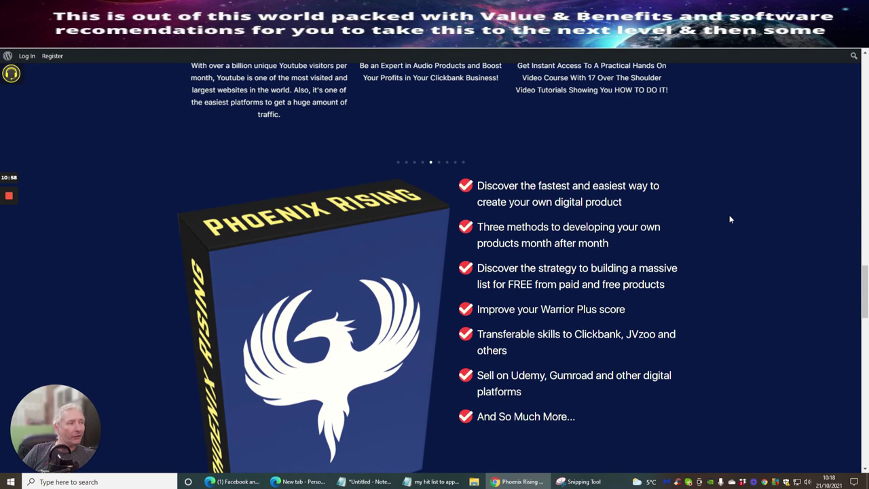
pyautogui.scroll(-1, 729, 219)
pyautogui.scroll(-1, 729, 219)
pyautogui.scroll(-3, 508, 204)
pyautogui.scroll(-3, 507, 204)
pyautogui.scroll(-3, 507, 203)
pyautogui.scroll(-3, 509, 203)
pyautogui.scroll(-3, 511, 207)
pyautogui.scroll(-2, 510, 207)
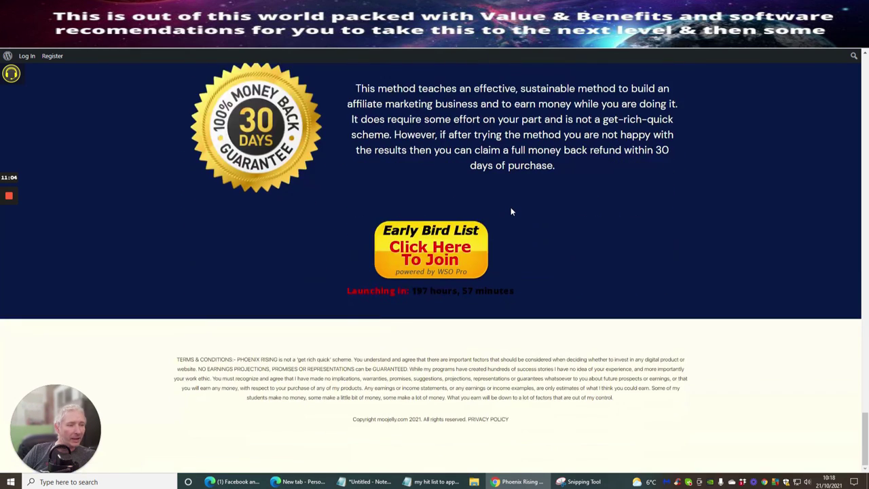
# Scroll back up to the Phoenix Rising product box and benefits checklist.
pyautogui.scroll(4, 511, 211)
pyautogui.scroll(3, 516, 217)
pyautogui.scroll(2, 527, 229)
pyautogui.scroll(2, 582, 249)
pyautogui.scroll(4, 614, 339)
pyautogui.scroll(2, 623, 324)
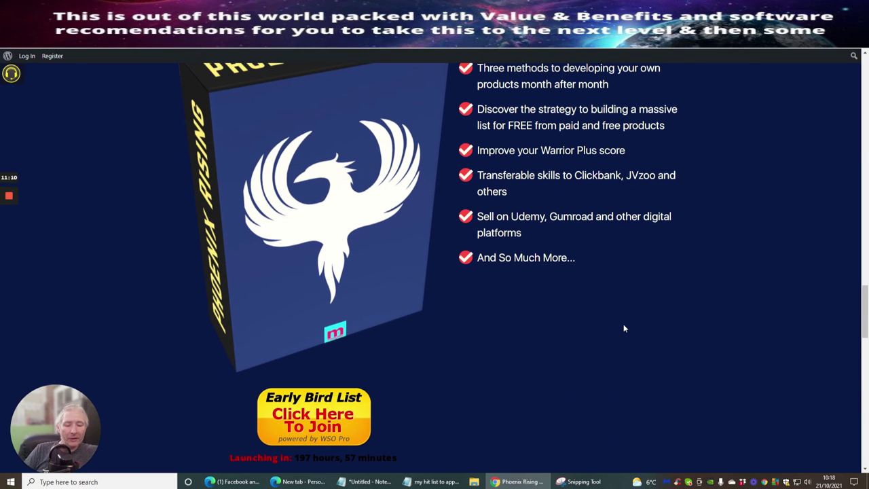